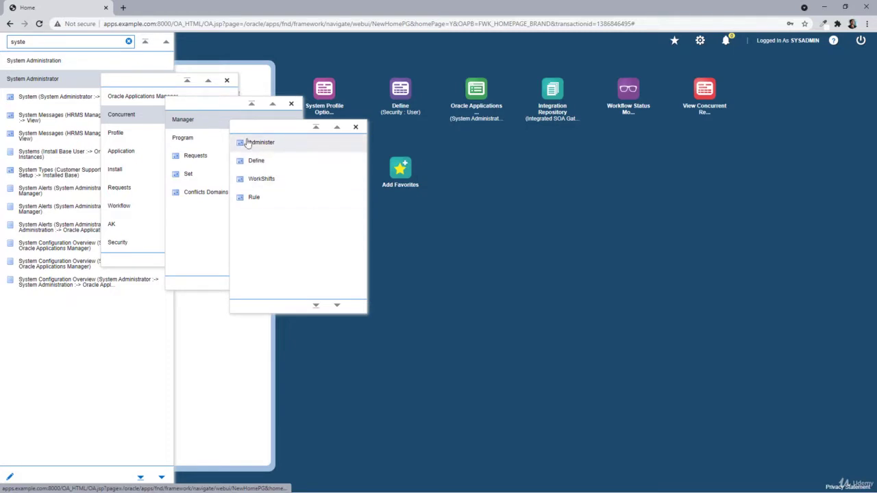
# Launch the Concurrent Requests form by keeping and opening frmservlet.jnlp.
pyautogui.click(200, 156)
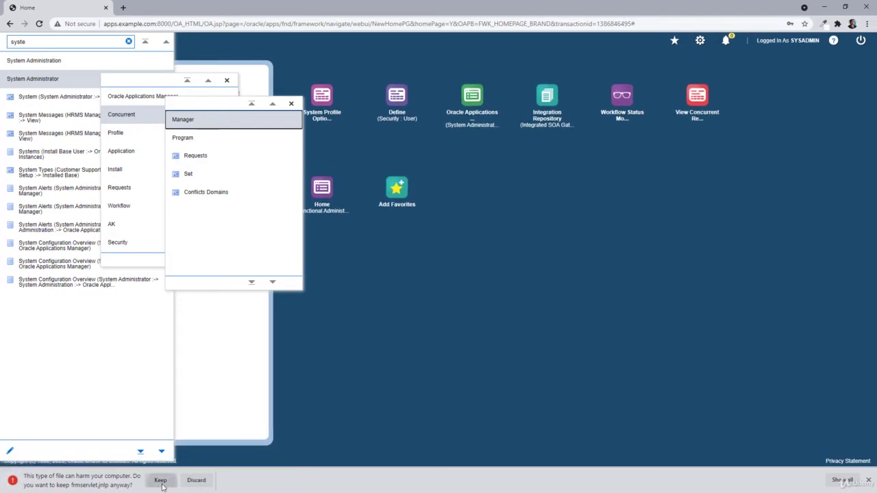
pyautogui.click(160, 479)
pyautogui.click(57, 478)
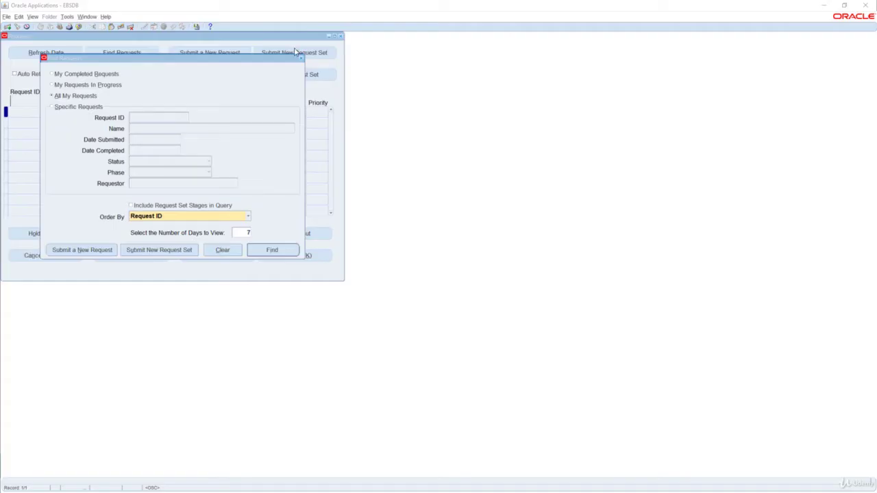
# Submit a new single request for the Active Responsibilities and Users report.
pyautogui.click(102, 249)
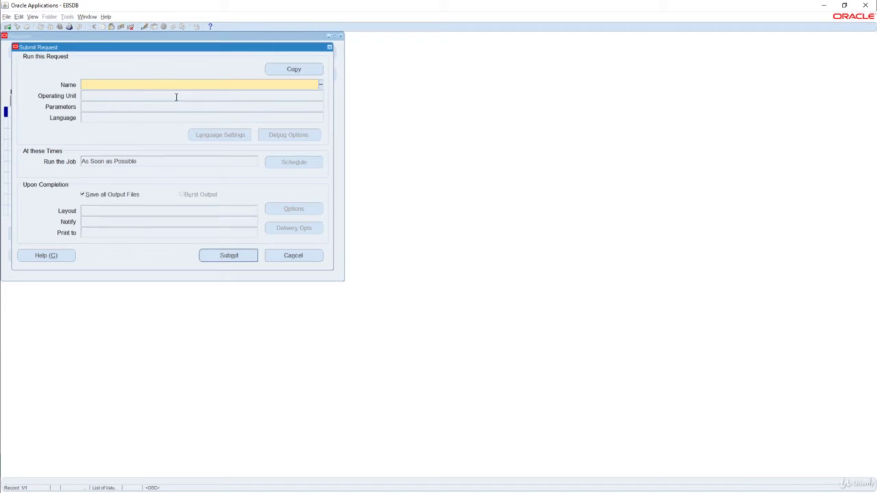
pyautogui.write('activ')
pyautogui.press('Tab')
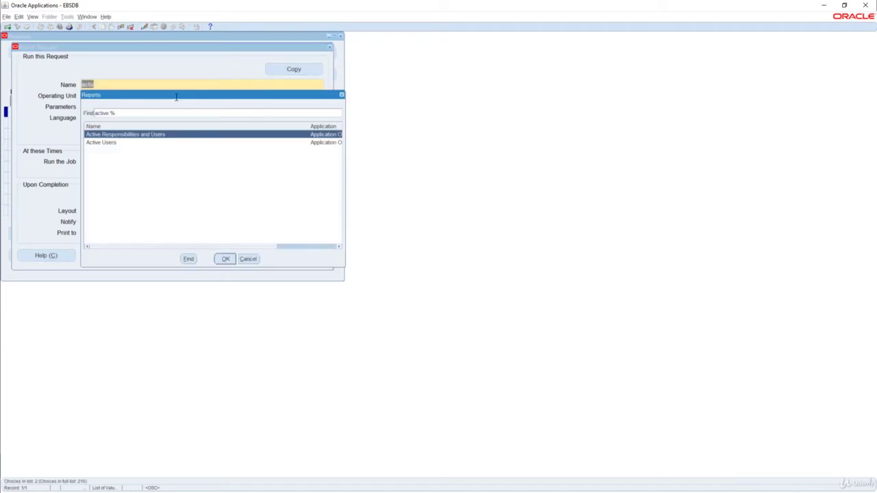
pyautogui.press('Return')
pyautogui.click(222, 252)
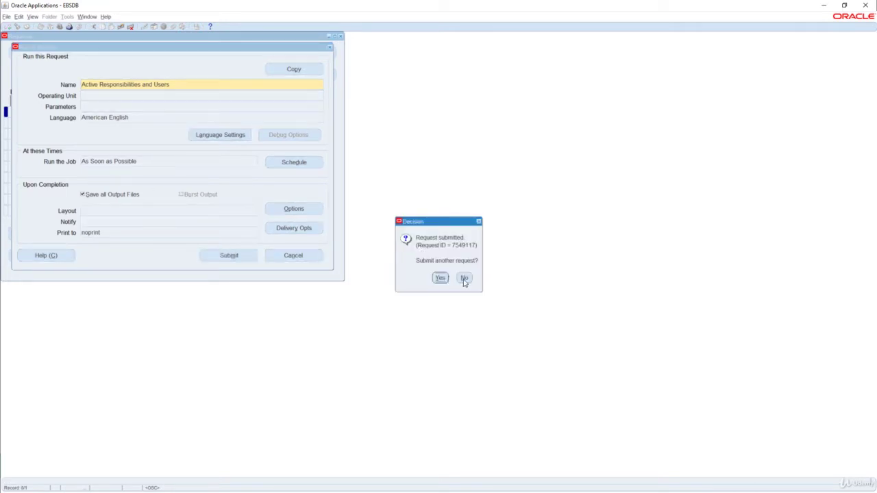
# Decline another submission, find recent requests, and refresh until 7549117 shows Running, Normal.
pyautogui.click(464, 280)
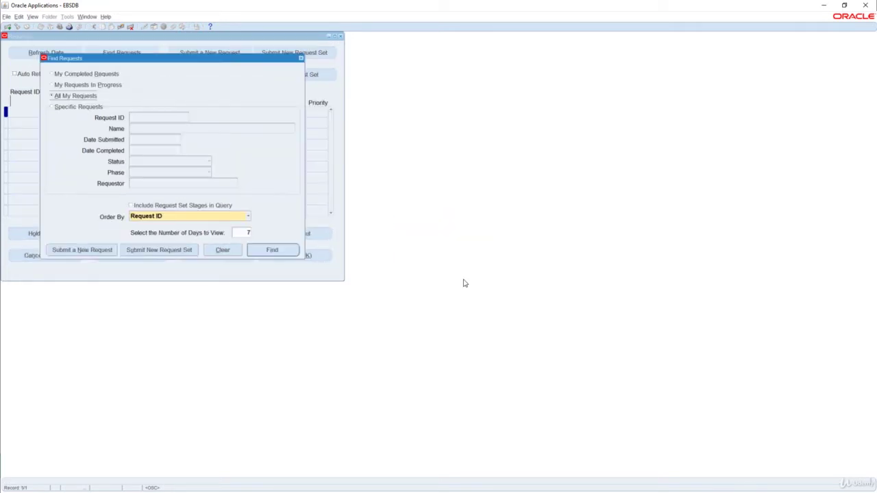
pyautogui.click(273, 251)
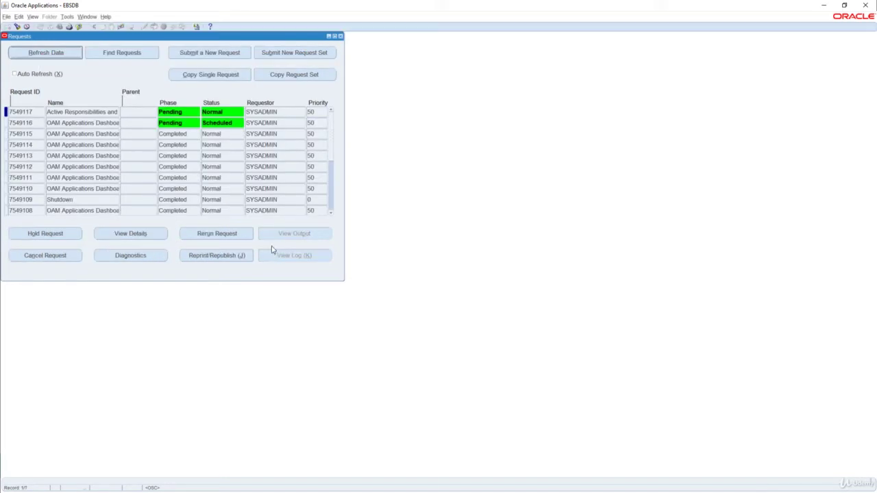
pyautogui.click(45, 53)
pyautogui.click(45, 52)
pyautogui.click(68, 52)
pyautogui.click(68, 52)
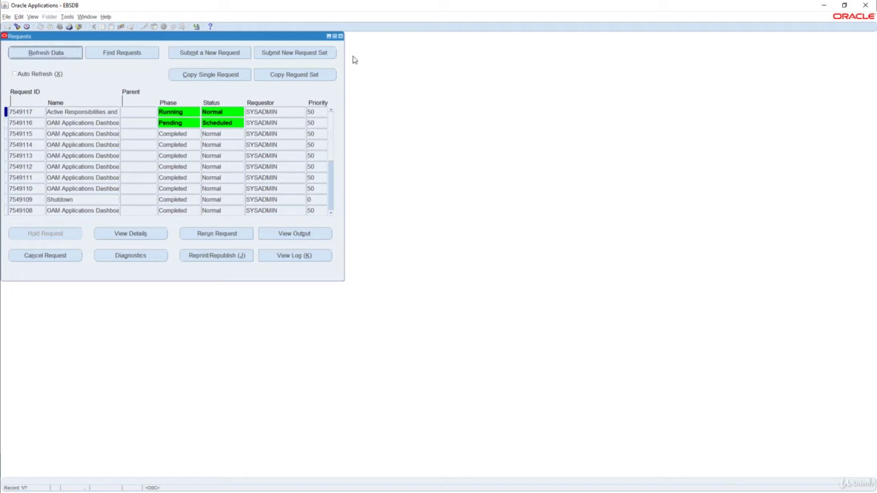
# Close Requests and open Concurrent > Manager > Administer from the Navigator.
pyautogui.click(342, 37)
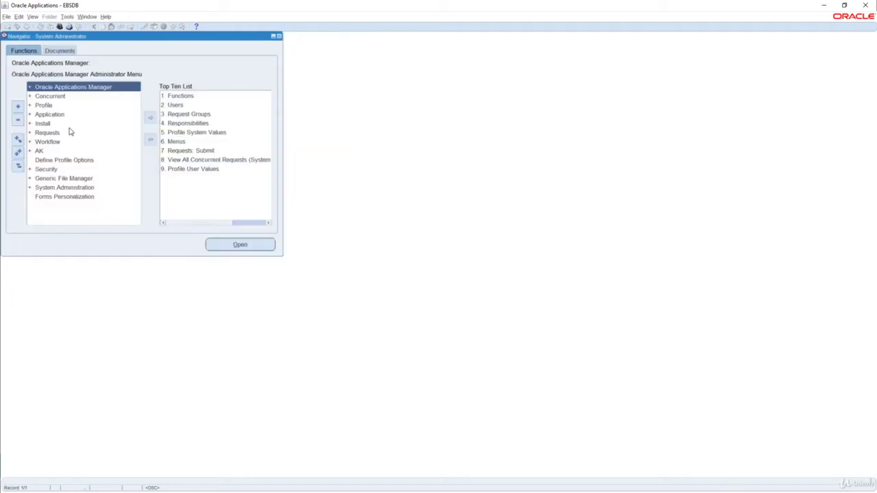
pyautogui.doubleClick(59, 105)
pyautogui.doubleClick(58, 97)
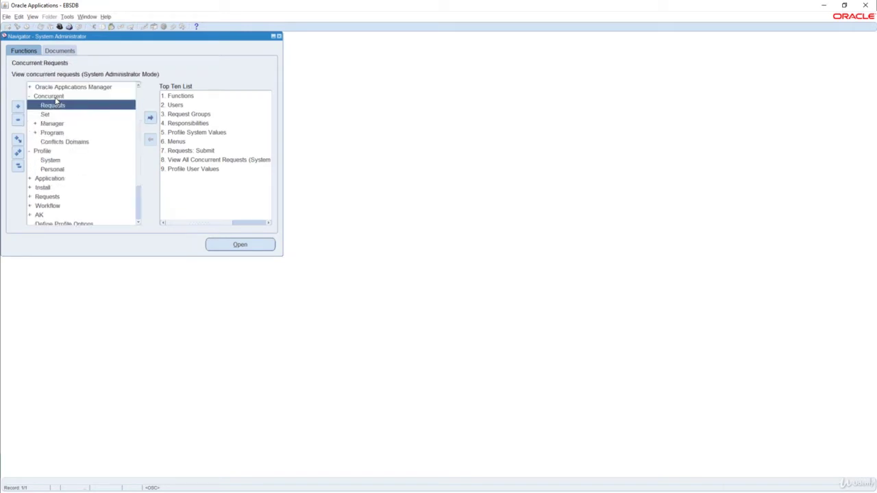
pyautogui.doubleClick(60, 123)
pyautogui.doubleClick(60, 132)
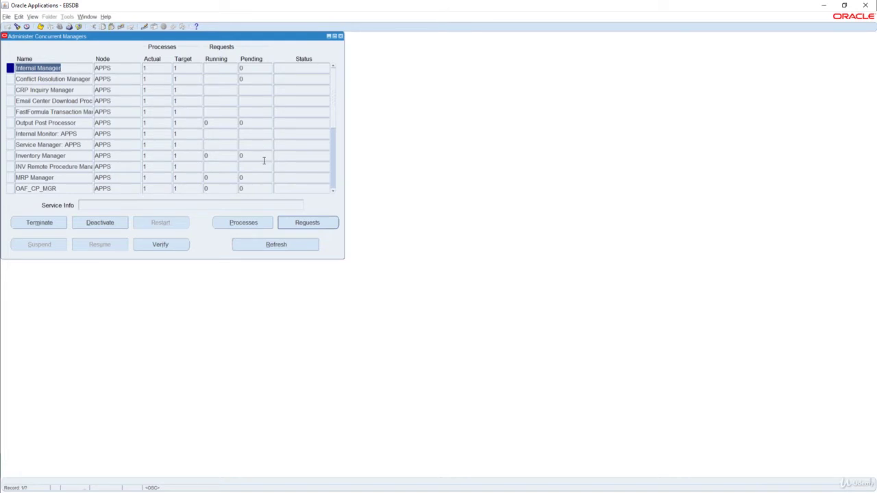
# Select the Internal Manager and display its concurrent processes.
pyautogui.click(334, 177)
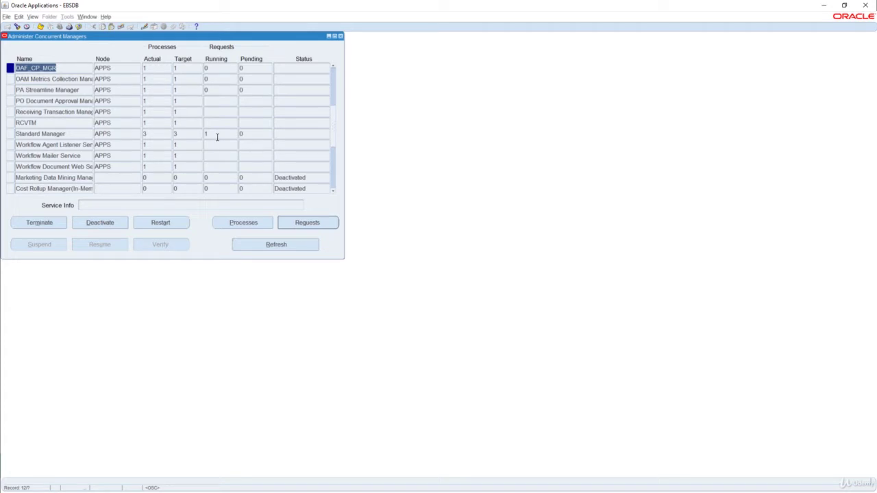
pyautogui.click(335, 82)
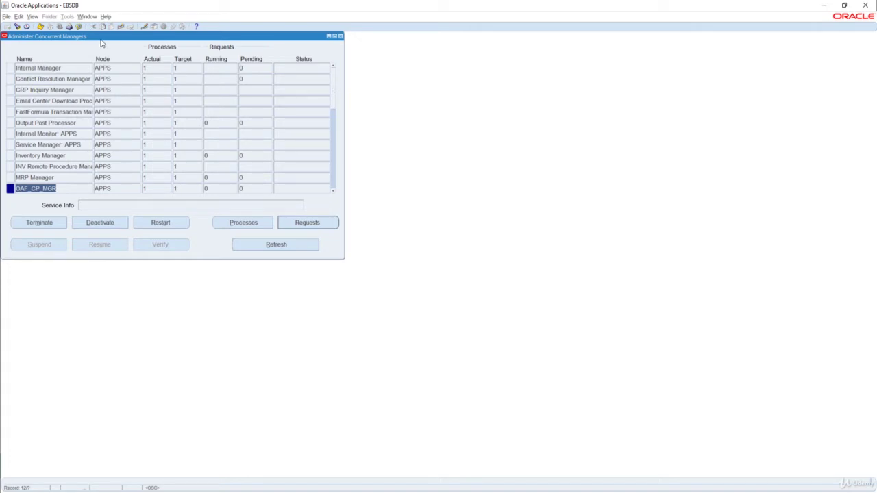
pyautogui.click(67, 68)
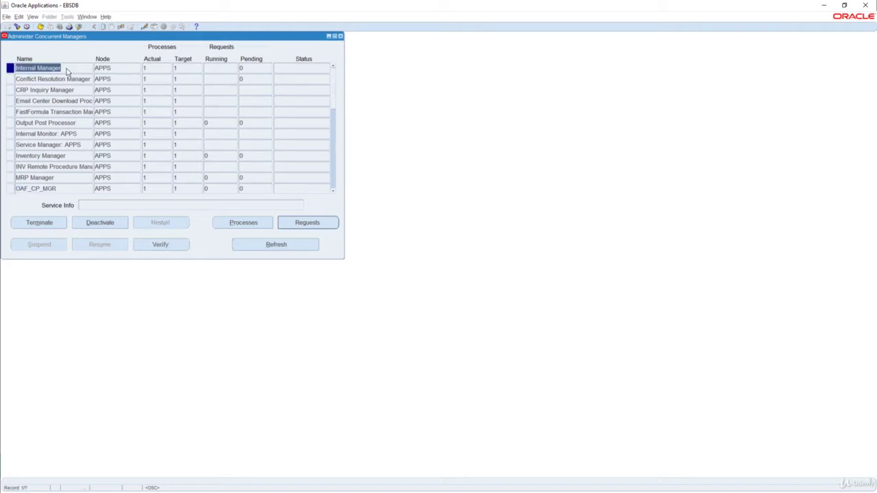
pyautogui.click(248, 224)
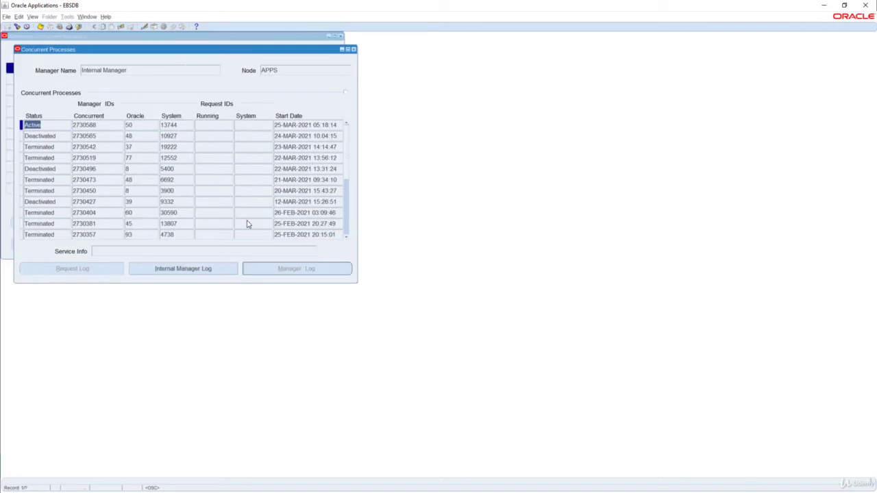
# Read the end of the Internal Manager log in the browser, then close Concurrent Processes.
pyautogui.click(194, 271)
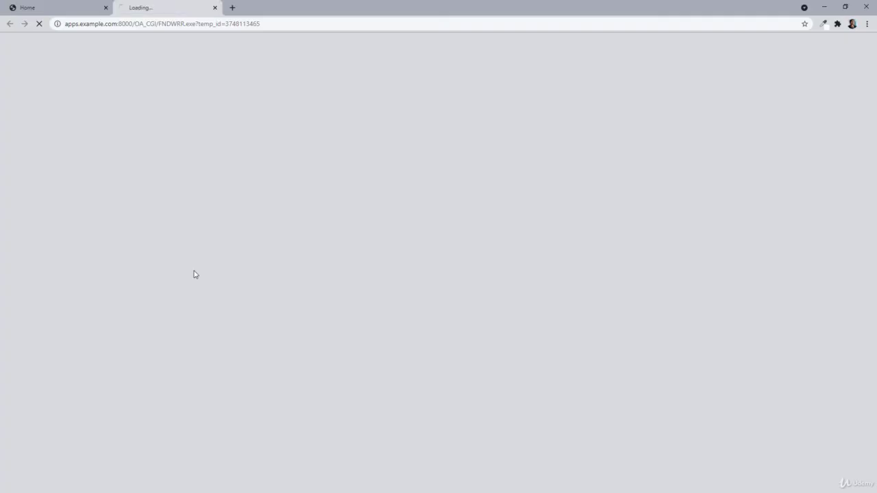
pyautogui.press('End')
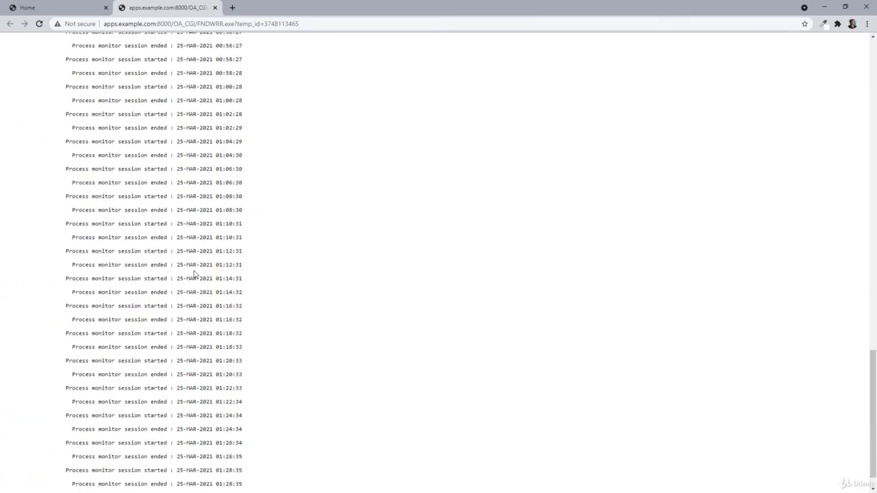
pyautogui.scroll(20, 194, 274)
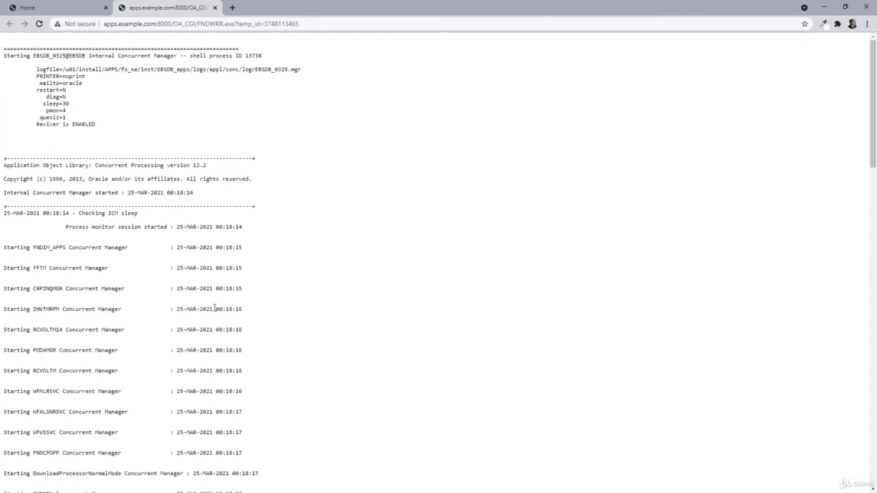
pyautogui.hotkey('alt', 'Tab')
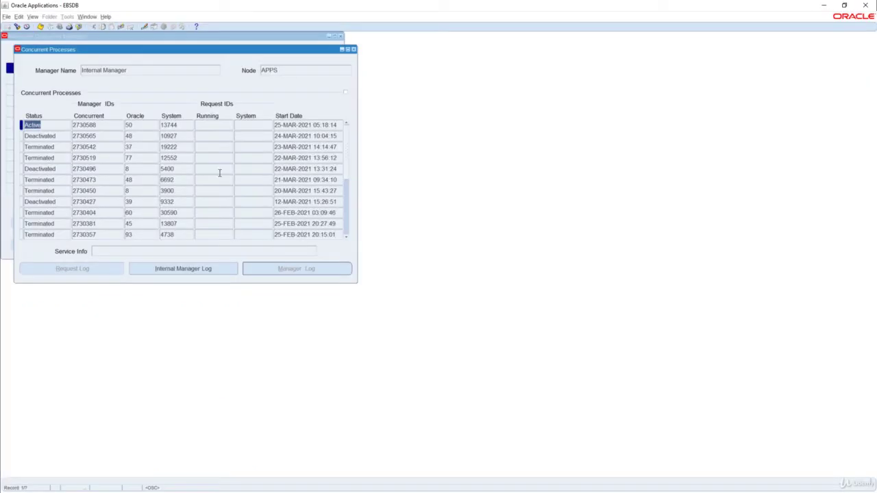
pyautogui.click(354, 50)
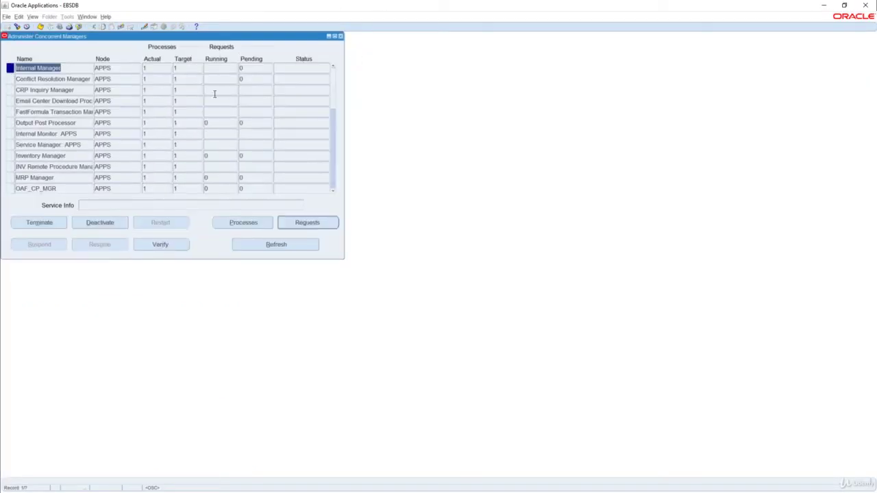
# View the Standard Manager's log, then list its concurrent requests, which returns none.
pyautogui.click(333, 173)
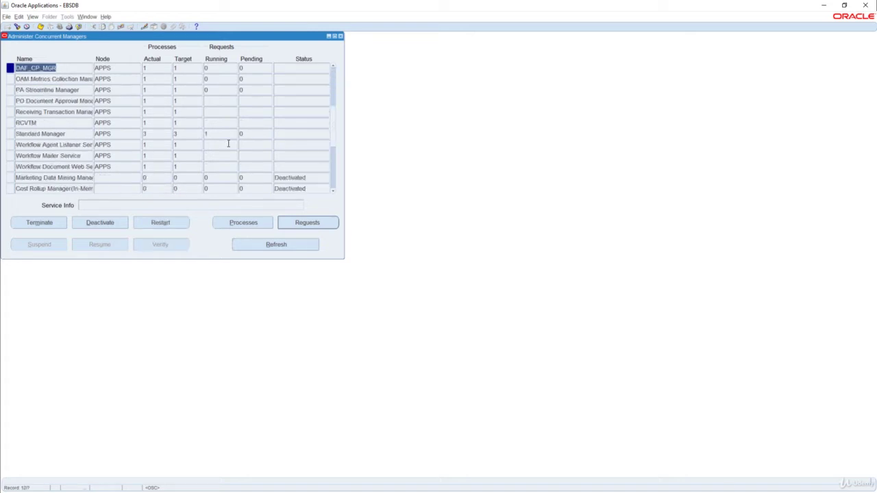
pyautogui.click(77, 133)
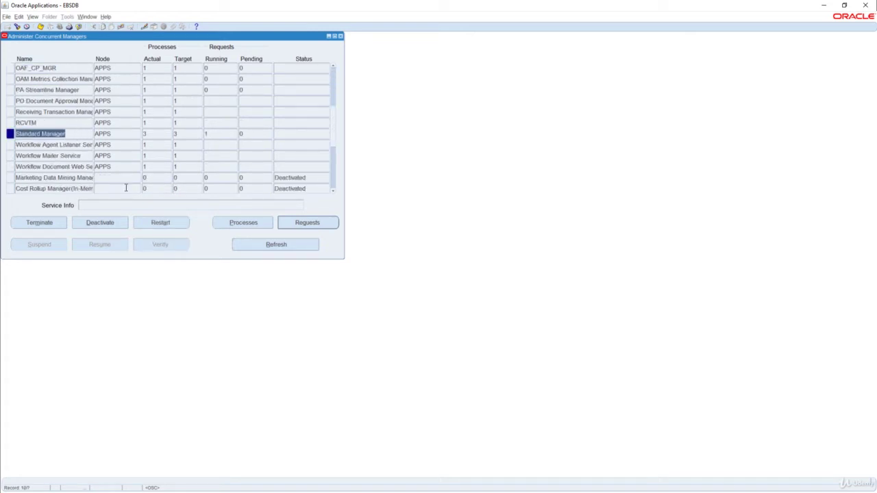
pyautogui.click(243, 223)
pyautogui.click(296, 269)
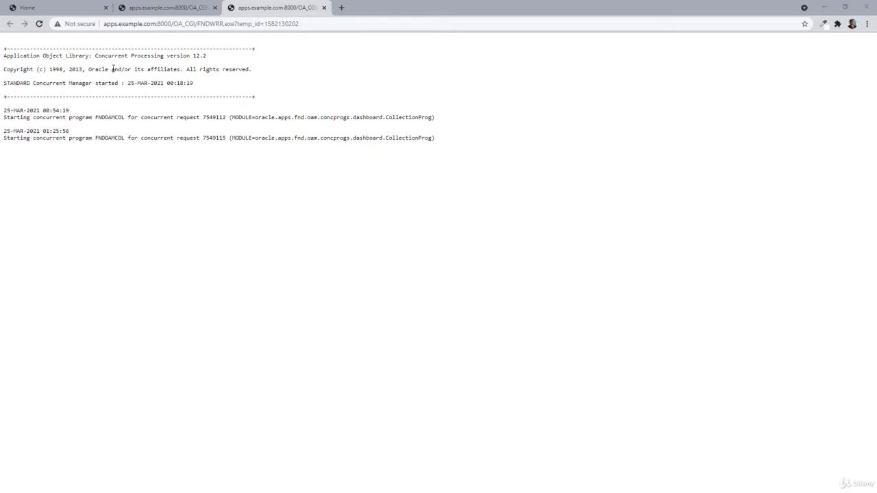
pyautogui.hotkey('alt', 'Tab')
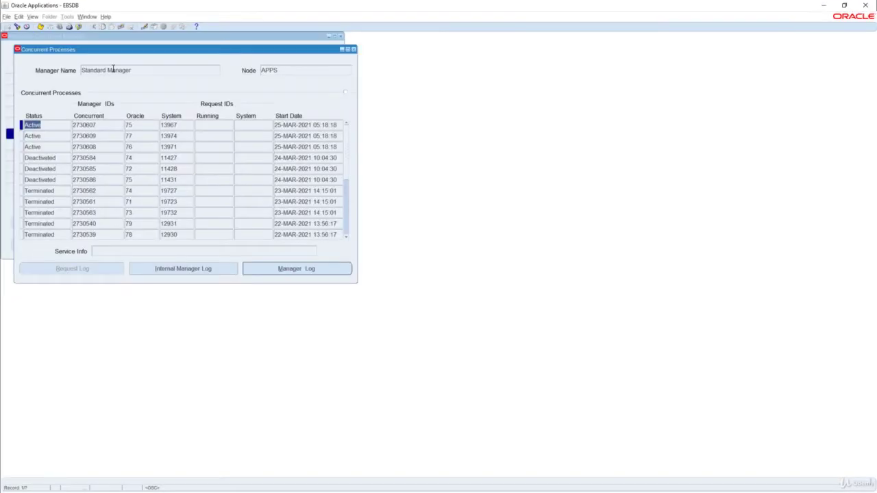
pyautogui.click(353, 50)
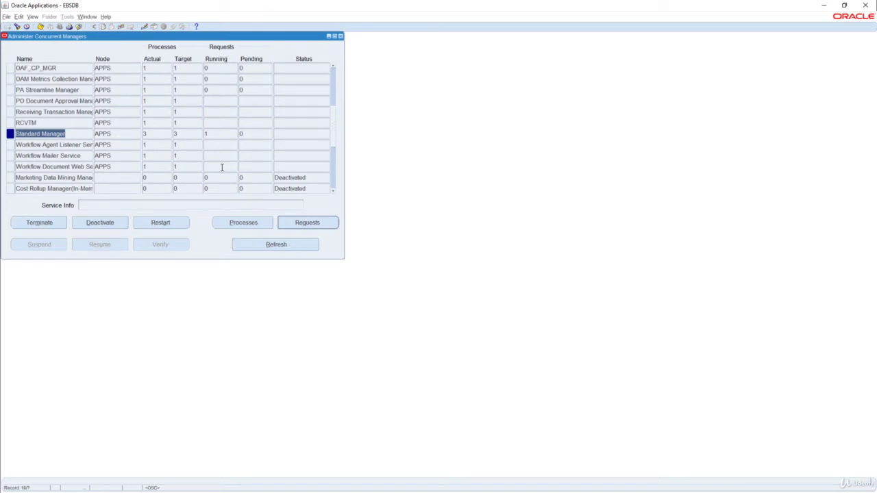
pyautogui.click(217, 134)
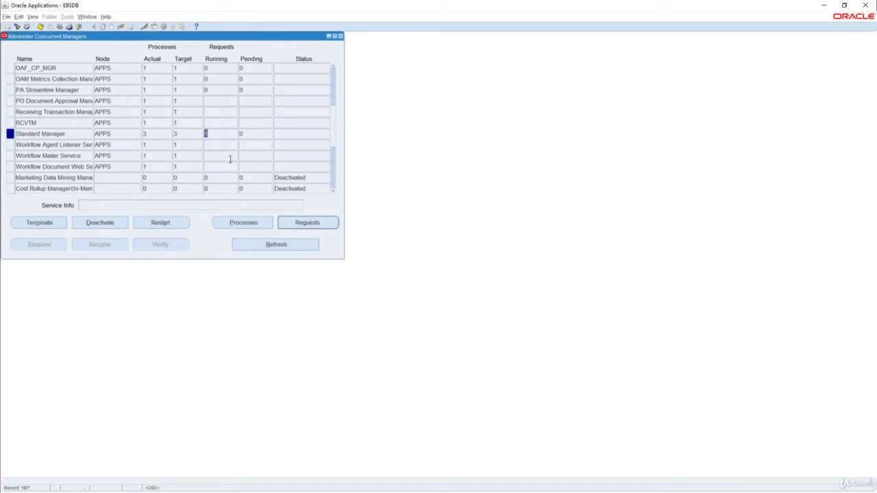
pyautogui.click(305, 225)
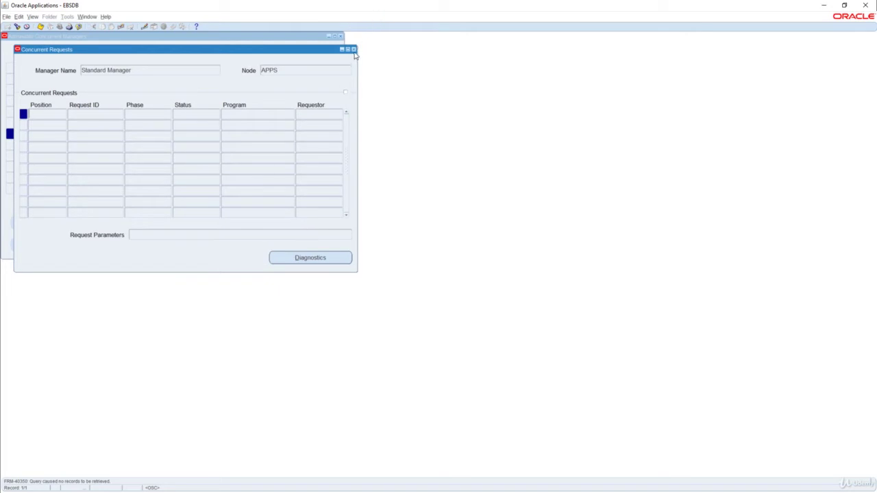
# Close the manager windows, reopen Requests, find all requests and select 7549117.
pyautogui.click(353, 50)
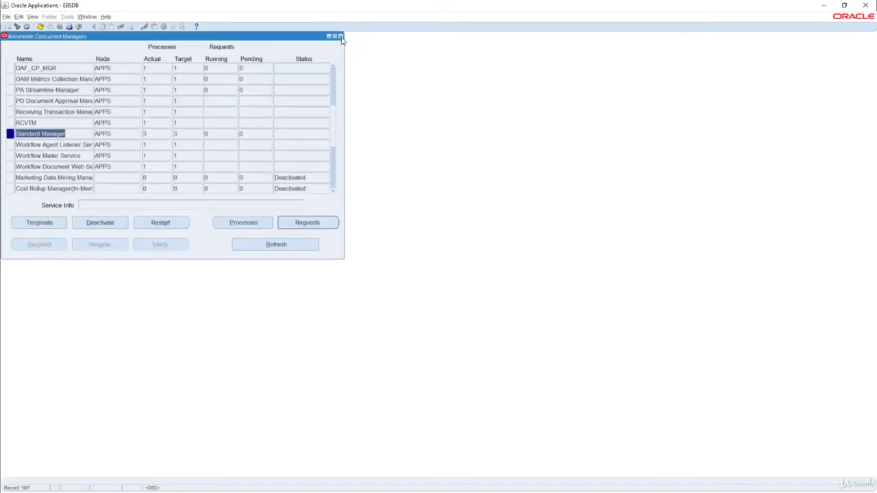
pyautogui.click(341, 36)
pyautogui.click(55, 105)
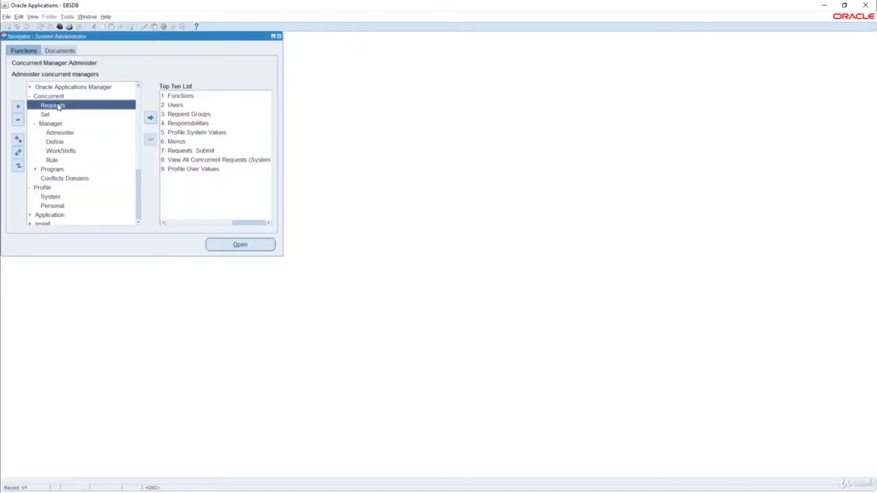
pyautogui.doubleClick(55, 106)
pyautogui.click(272, 250)
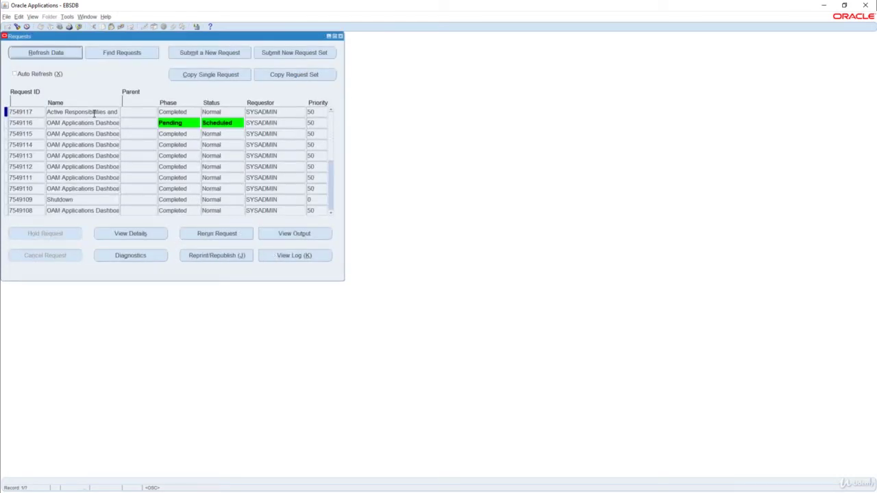
pyautogui.click(94, 114)
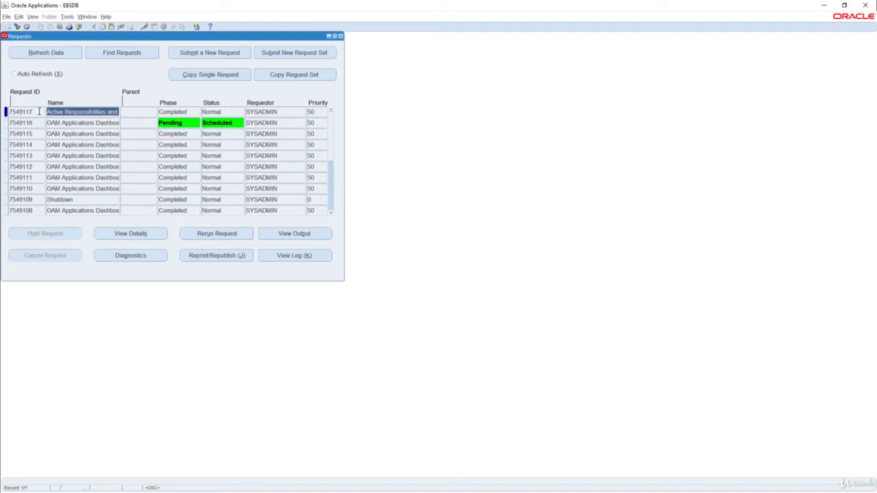
pyautogui.click(39, 112)
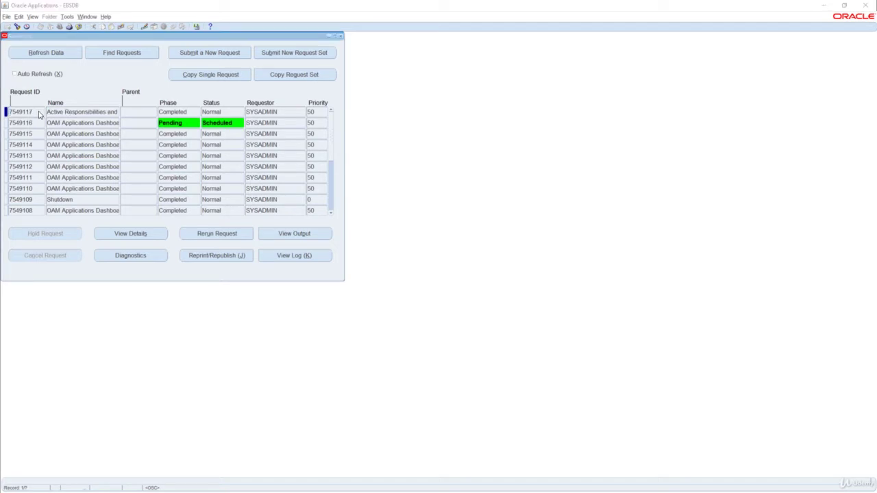
pyautogui.hotkey('alt', 'Tab')
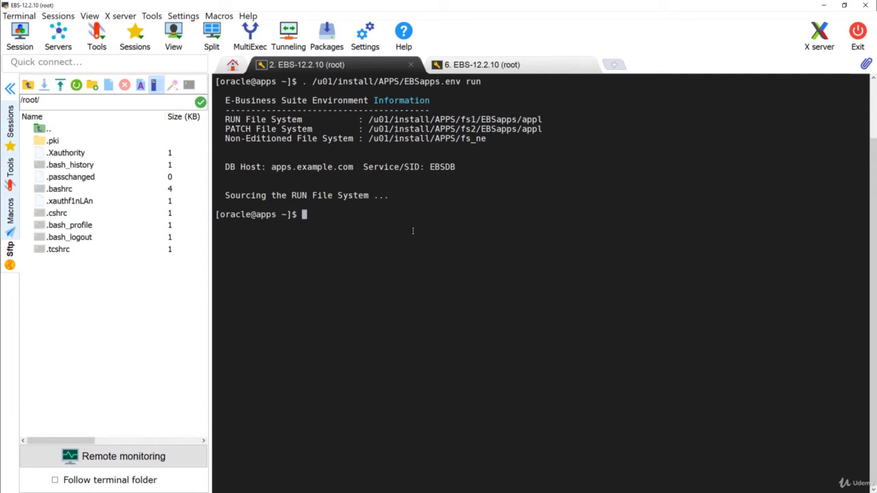
# Print the concurrent log directory with echo $APPLCSF/$APPLOG.
pyautogui.write('echo $APPLCSF/$APPPLOG')
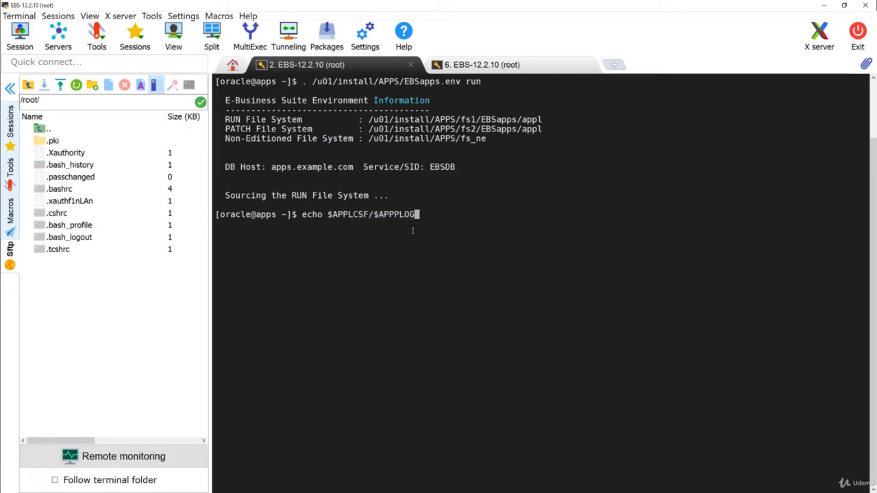
pyautogui.press('Return')
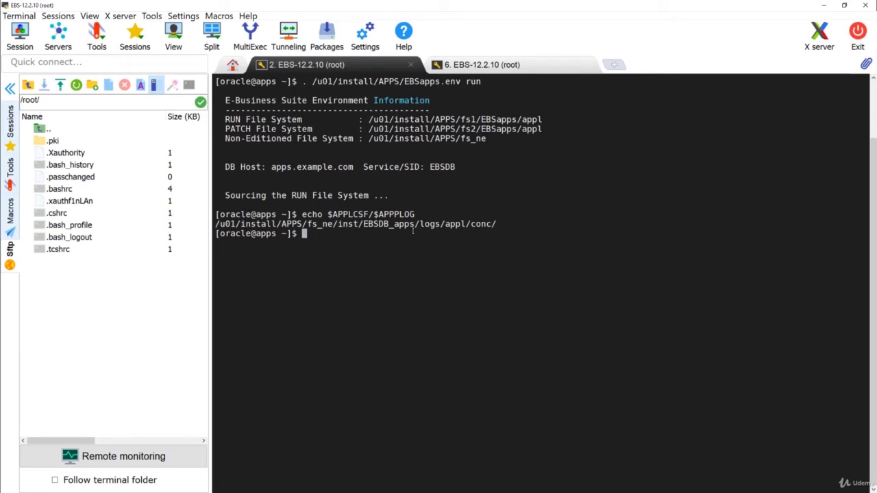
pyautogui.press('Up')
pyautogui.press('BackSpace')
pyautogui.press('BackSpace')
pyautogui.press('BackSpace')
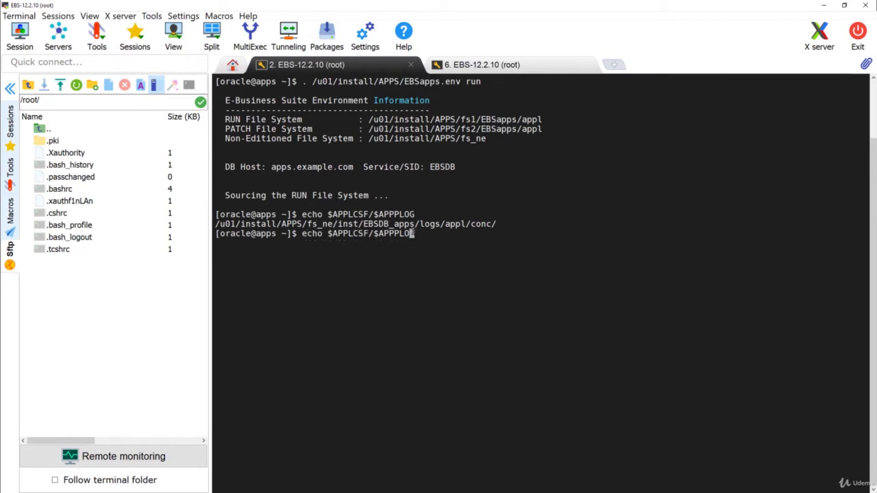
pyautogui.write('OUt')
pyautogui.press('Return')
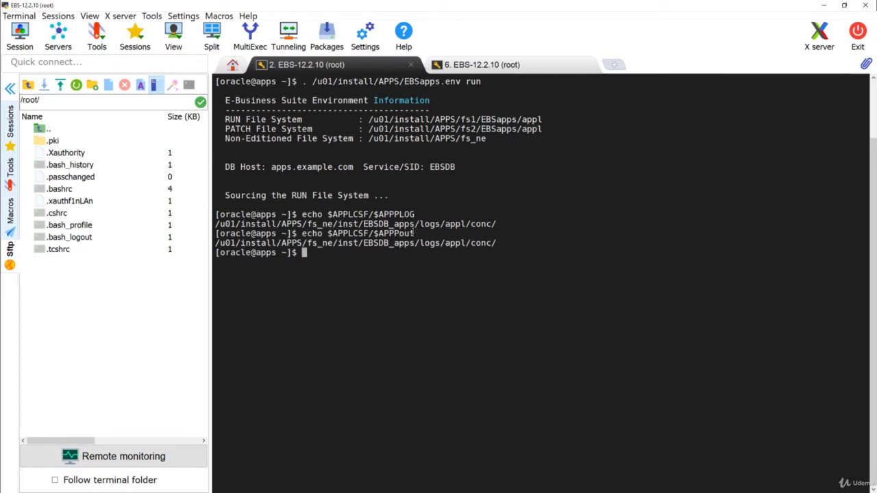
# Print the concurrent out directory with echo $APPLCSF/$APPLOUT.
pyautogui.press('Up')
pyautogui.press('BackSpace')
pyautogui.press('BackSpace')
pyautogui.press('BackSpace')
pyautogui.write('Out')
pyautogui.press('BackSpace')
pyautogui.press('BackSpace')
pyautogui.press('BackSpace')
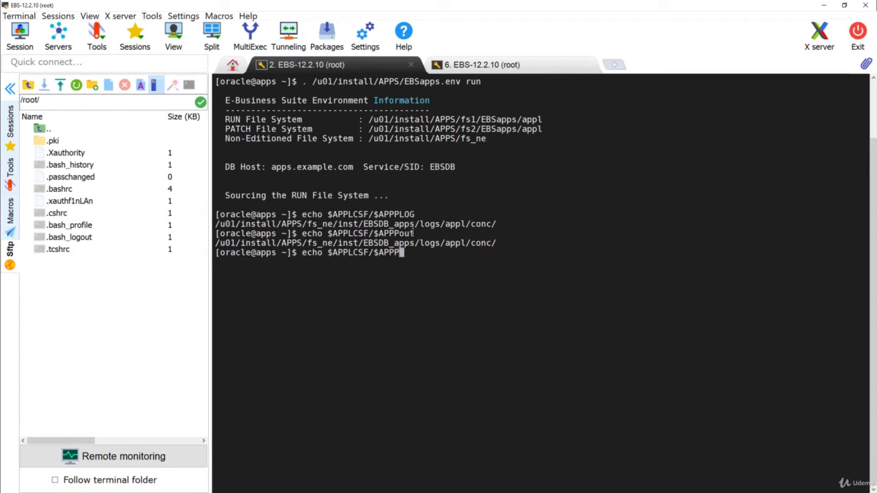
pyautogui.press('BackSpace')
pyautogui.write('LOUT')
pyautogui.press('Return')
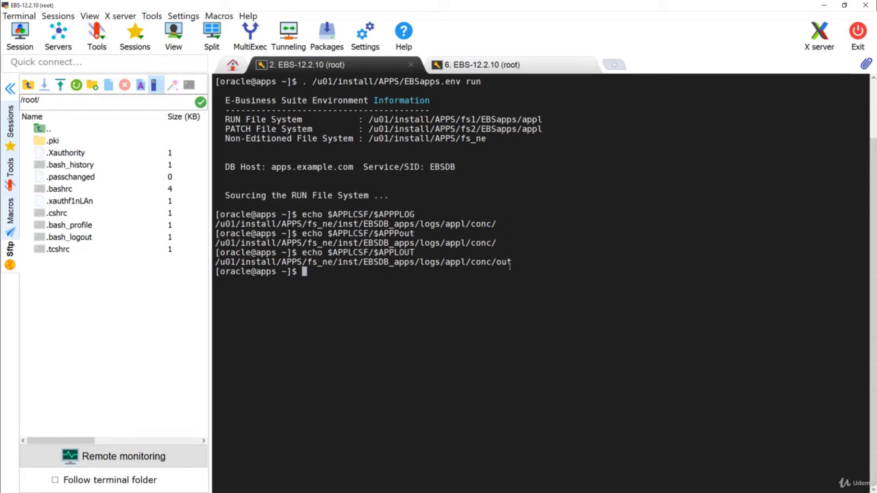
# Re-print the conc/log directory and copy its path for a cd command.
pyautogui.press('Up')
pyautogui.press('Up')
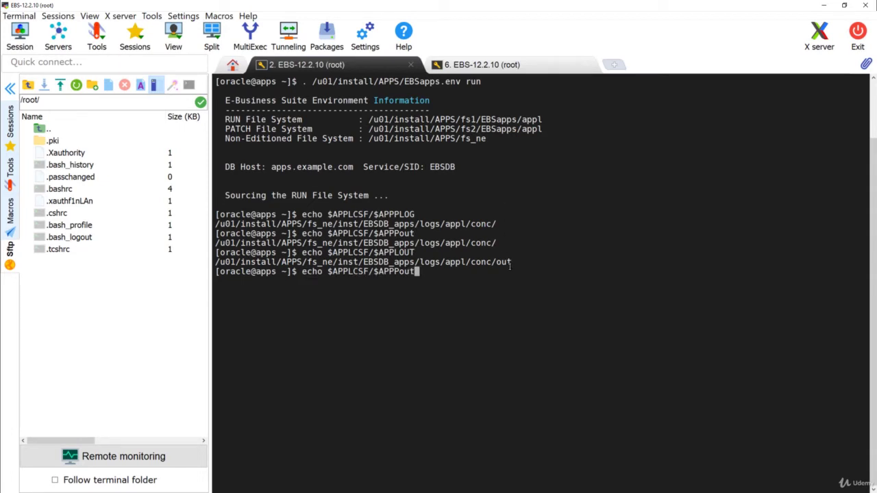
pyautogui.press('Up')
pyautogui.press('Left')
pyautogui.press('Left')
pyautogui.press('Left')
pyautogui.press('BackSpace')
pyautogui.write('L')
pyautogui.press('Return')
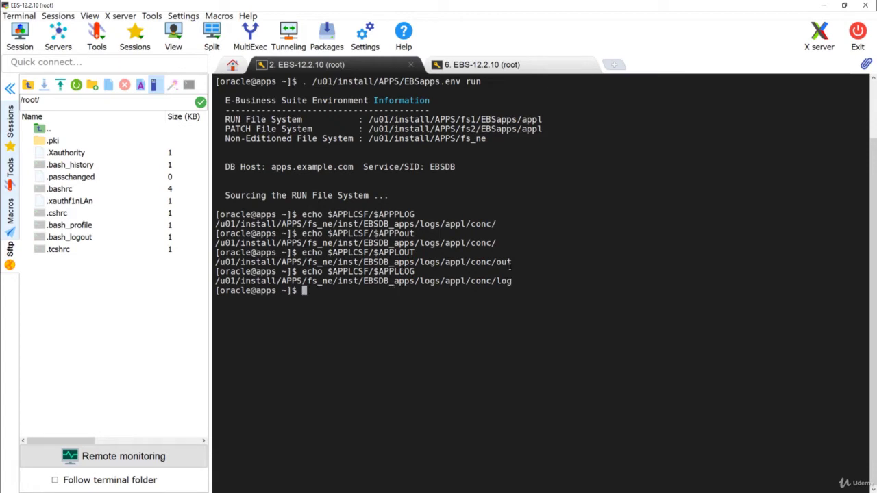
pyautogui.doubleClick(469, 278)
pyautogui.hotkey('ctrl', 'c')
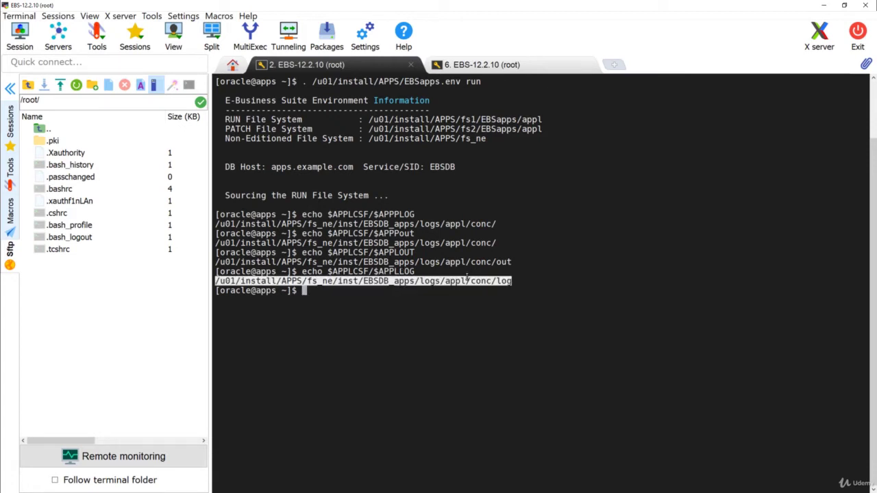
pyautogui.doubleClick(486, 262)
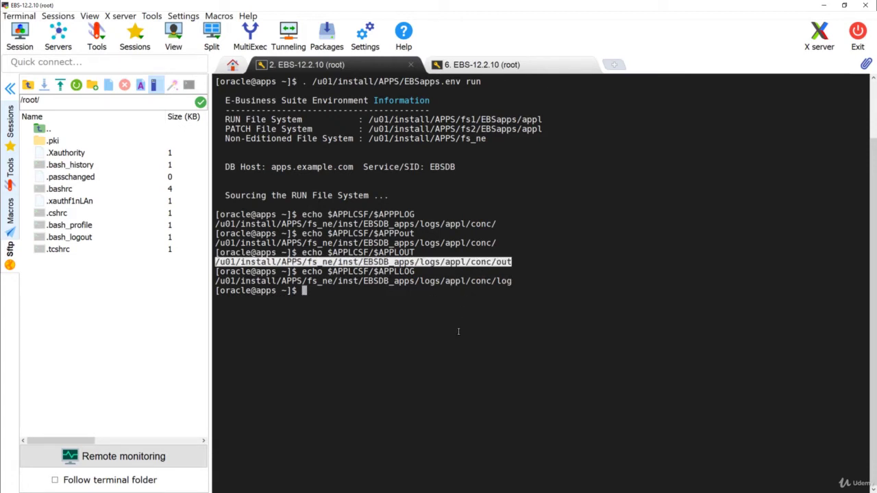
pyautogui.doubleClick(442, 281)
# Change into the conc/log directory and list its files with ls -ltr.
pyautogui.write('cd')
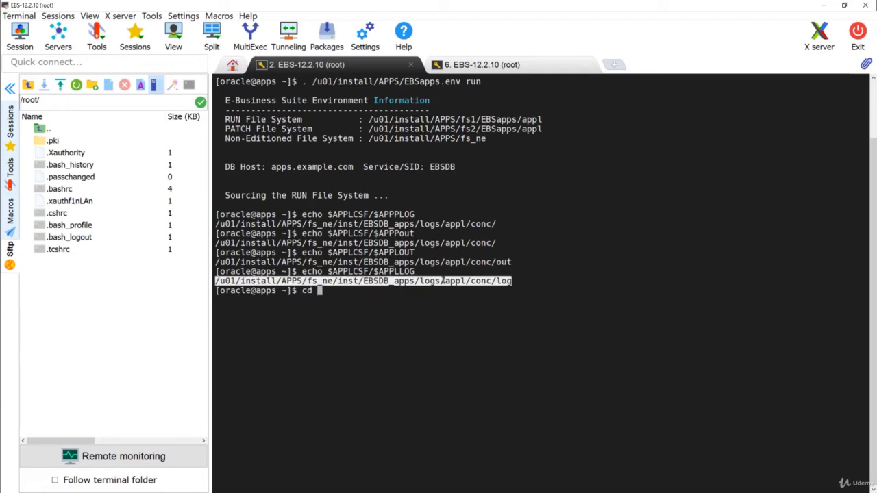
pyautogui.rightClick(442, 281)
pyautogui.press('Return')
pyautogui.write('ls -ltr')
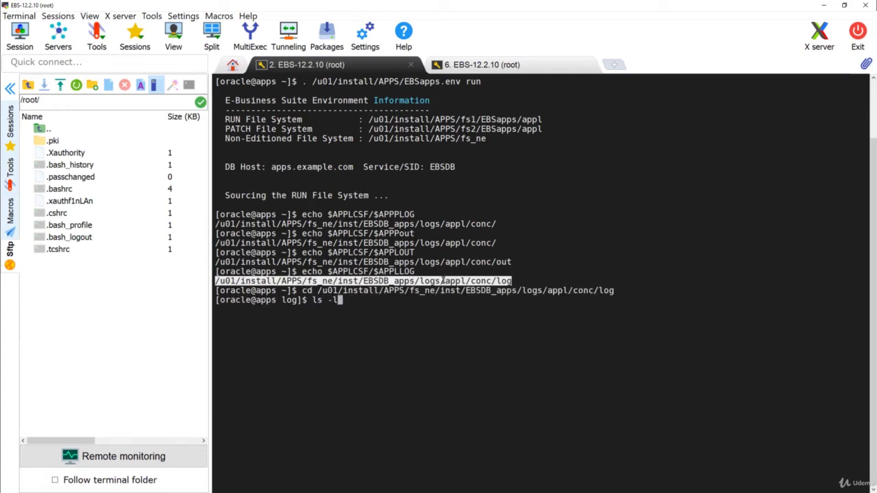
pyautogui.press('Return')
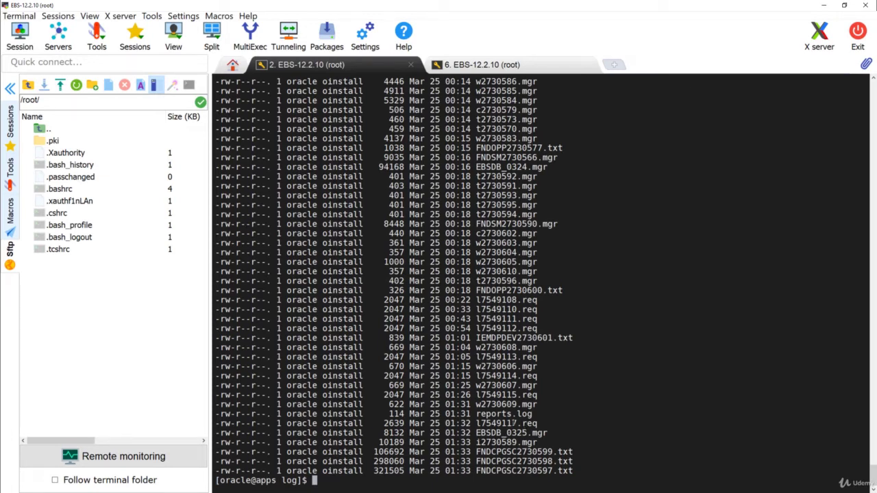
# Copy the log name l7549117.req and confirm it matches request 7549117.
pyautogui.doubleClick(515, 424)
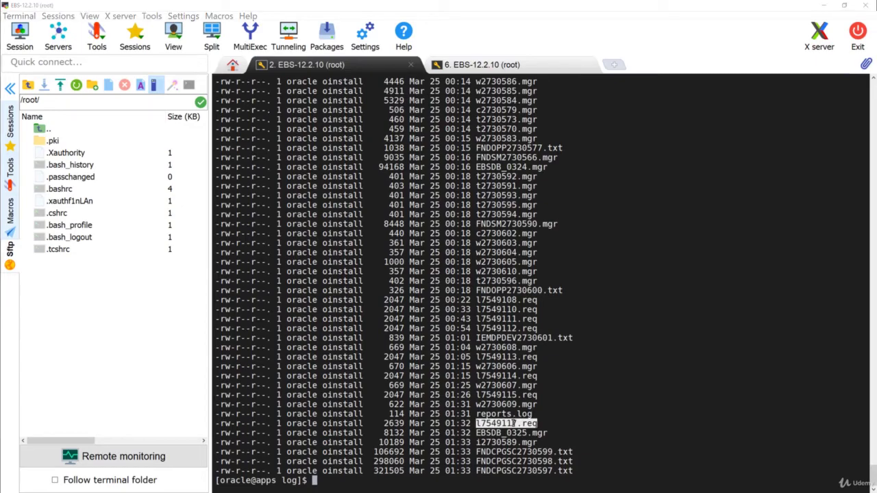
pyautogui.hotkey('alt', 'Tab')
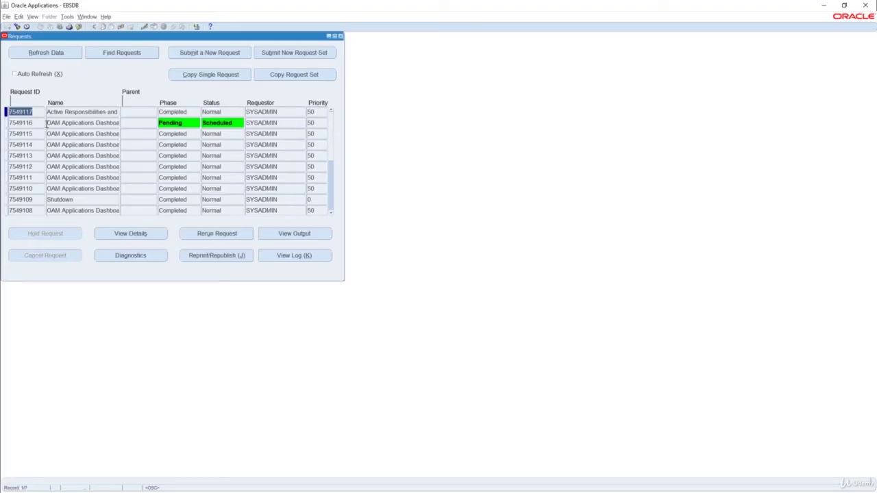
pyautogui.hotkey('alt', 'Tab')
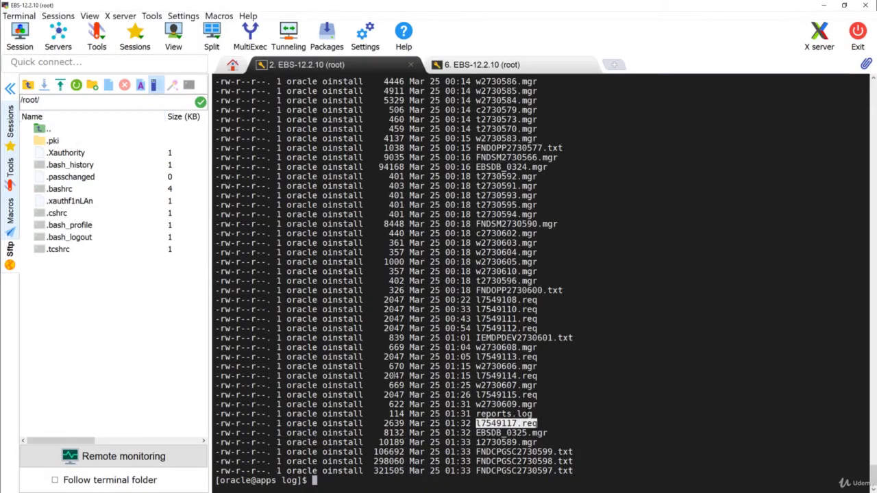
# Open l7549117.req in vi, check the 'completed successfully' line at the end, quit with :q!
pyautogui.write('vi')
pyautogui.rightClick(503, 424)
pyautogui.press('Return')
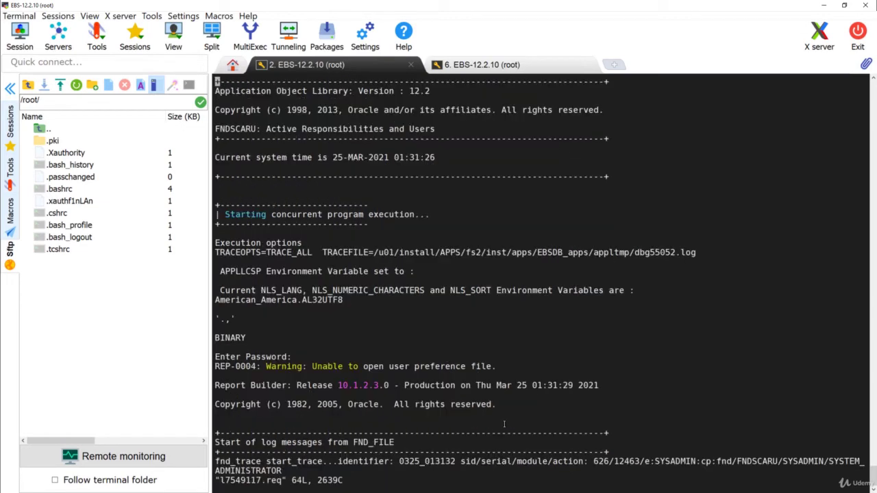
pyautogui.press('}')
pyautogui.press('}')
pyautogui.press('}')
pyautogui.press('}')
pyautogui.press('}')
pyautogui.press('}')
pyautogui.press('}')
pyautogui.press('}')
pyautogui.press('}')
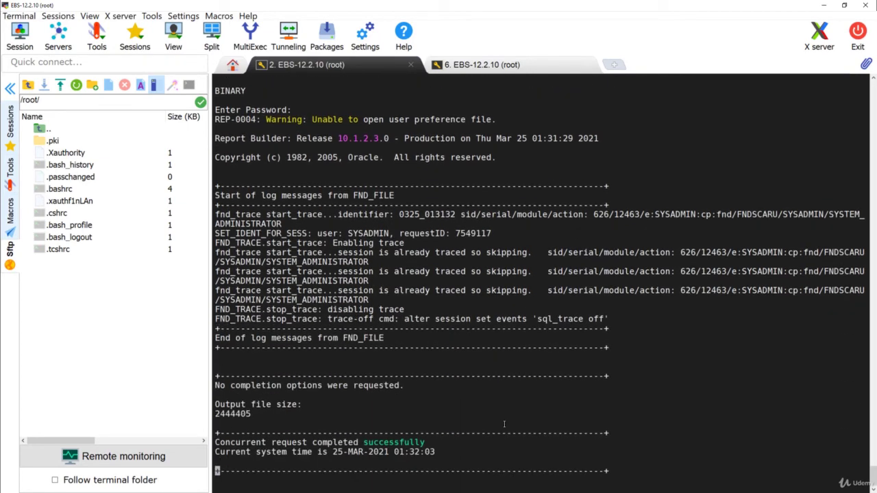
pyautogui.tripleClick(338, 442)
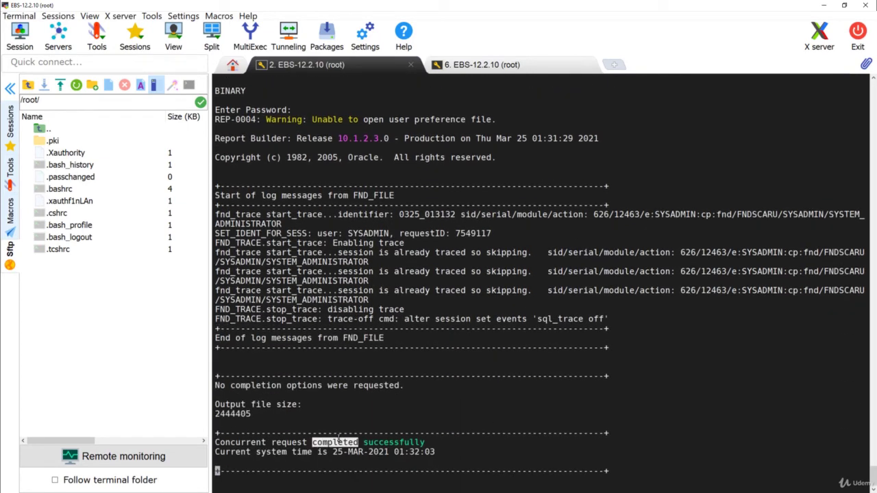
pyautogui.write(':q!')
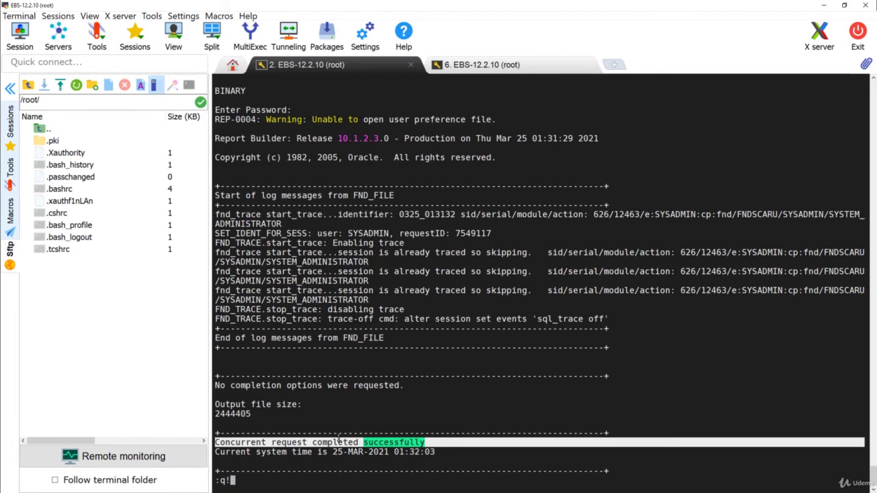
pyautogui.press('Return')
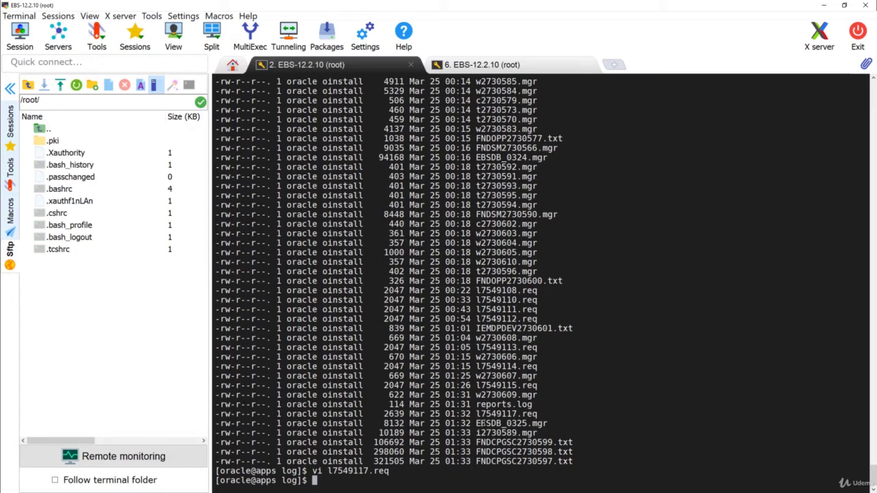
pyautogui.doubleClick(482, 424)
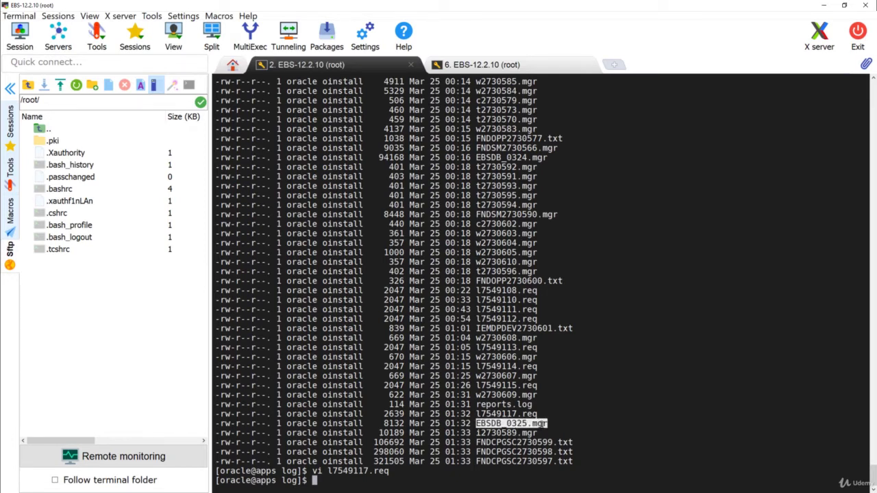
pyautogui.click(524, 425)
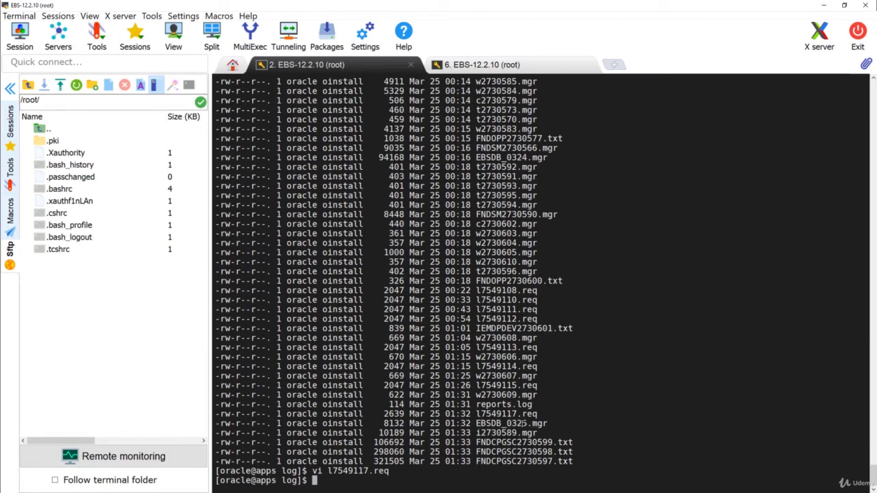
pyautogui.doubleClick(524, 425)
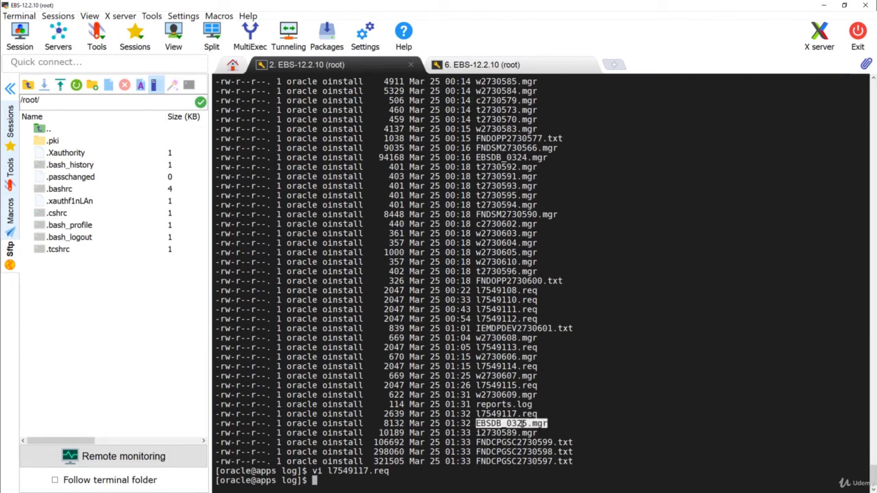
pyautogui.doubleClick(541, 214)
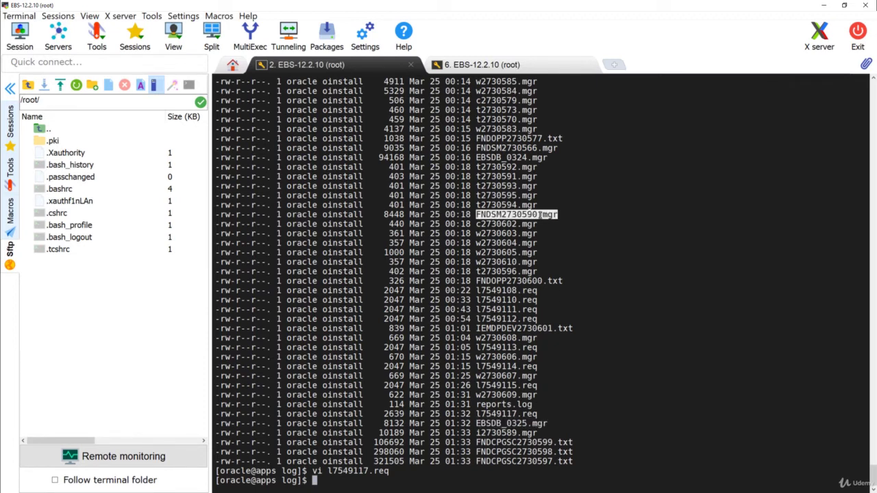
pyautogui.doubleClick(524, 139)
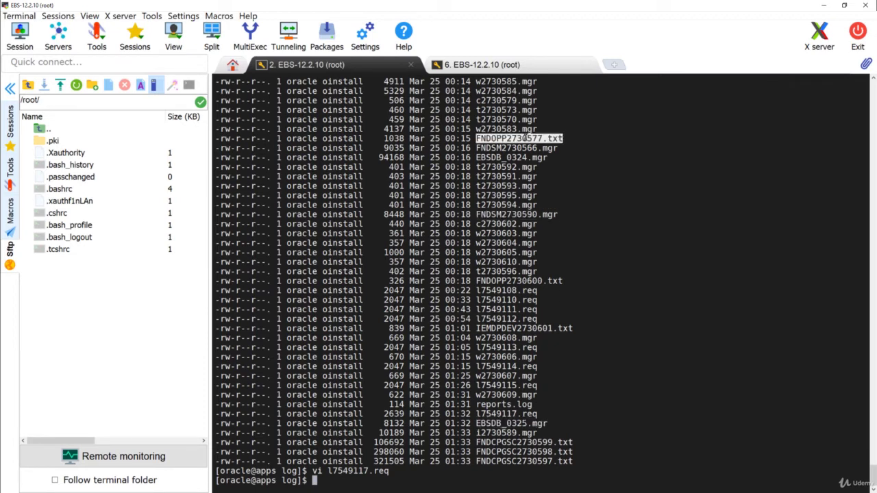
pyautogui.doubleClick(519, 148)
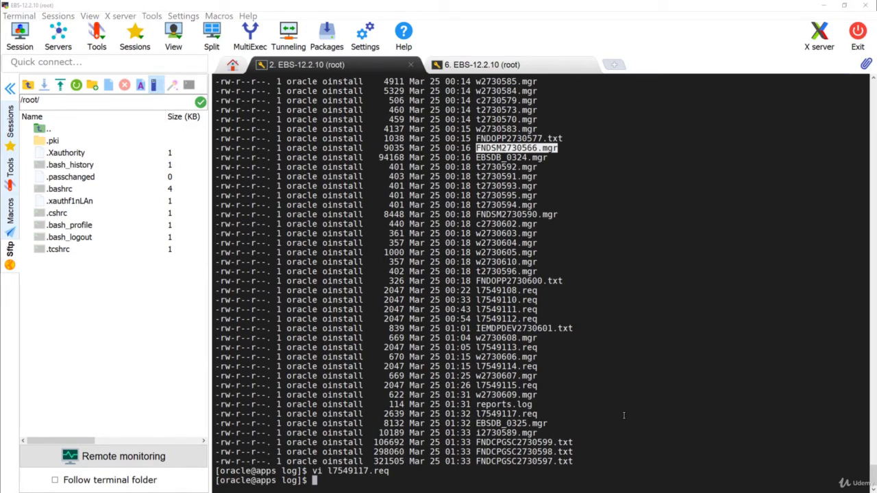
pyautogui.click(524, 414)
pyautogui.write('cd ..')
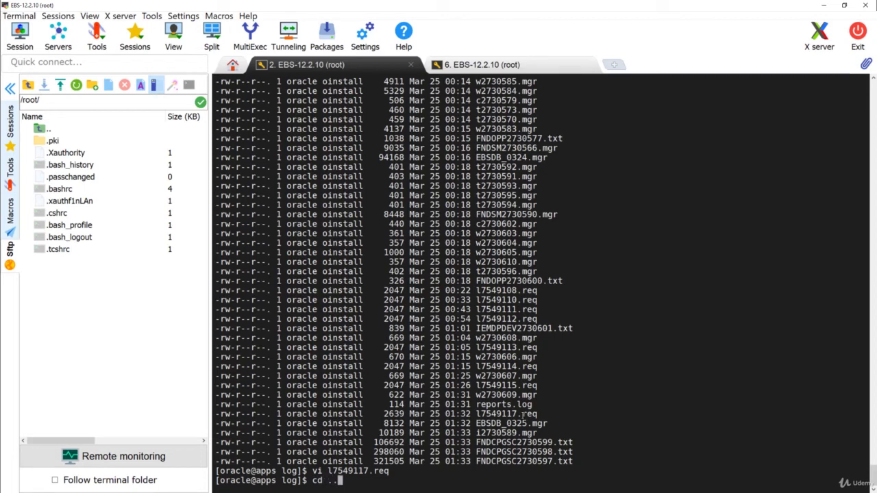
# Move from conc/log into conc/out and list its files with ls -ltr.
pyautogui.press('Return')
pyautogui.write('ls -ltr')
pyautogui.press('Return')
pyautogui.write('cd out')
pyautogui.press('Return')
pyautogui.write('ls -ltr')
pyautogui.press('Return')
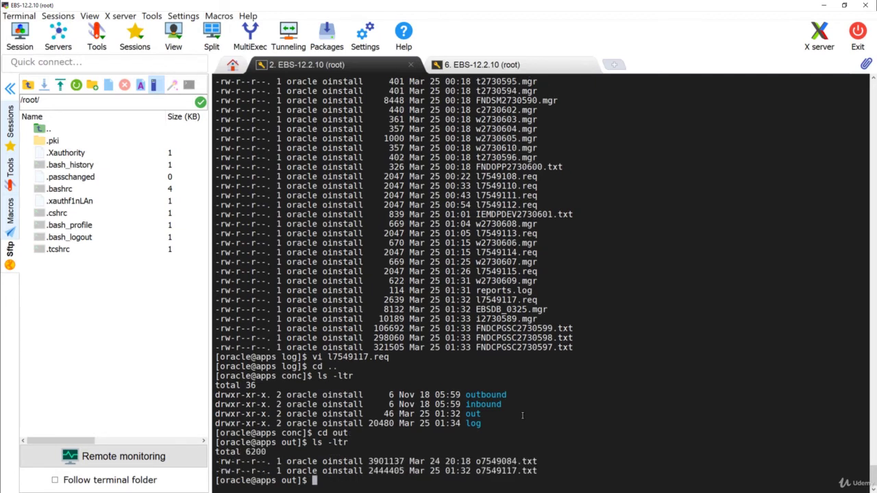
# Open o7549117.txt in vi, scroll through the report, and quit with :q!
pyautogui.doubleClick(511, 471)
pyautogui.hotkey('ctrl', 'c')
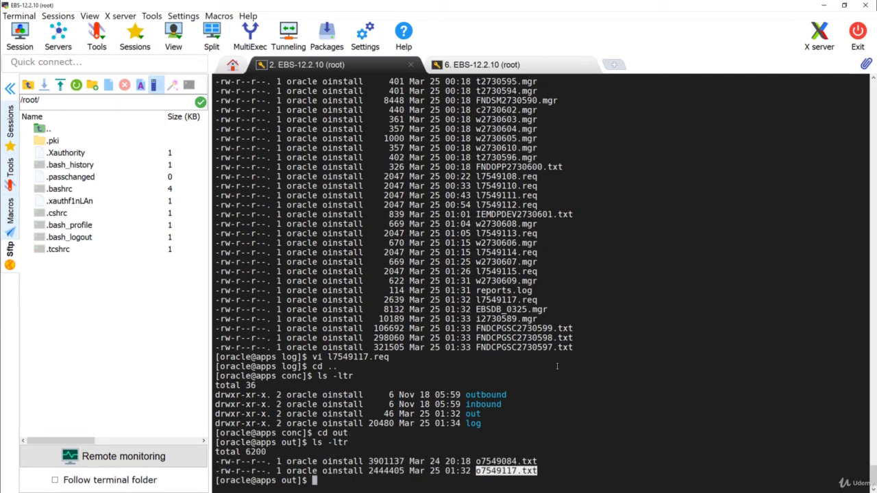
pyautogui.write('vi')
pyautogui.rightClick(557, 367)
pyautogui.press('Return')
pyautogui.press('Down')
pyautogui.press('Down')
pyautogui.press('Down')
pyautogui.press('Down')
pyautogui.press('Down')
pyautogui.press('Down')
pyautogui.press('Down')
pyautogui.press('Down')
pyautogui.press('Down')
pyautogui.press('Down')
pyautogui.press('Down')
pyautogui.press('Down')
pyautogui.press('Down')
pyautogui.press('Down')
pyautogui.press('Down')
pyautogui.press('Down')
pyautogui.press('Down')
pyautogui.press('Down')
pyautogui.press('Down')
pyautogui.press('Down')
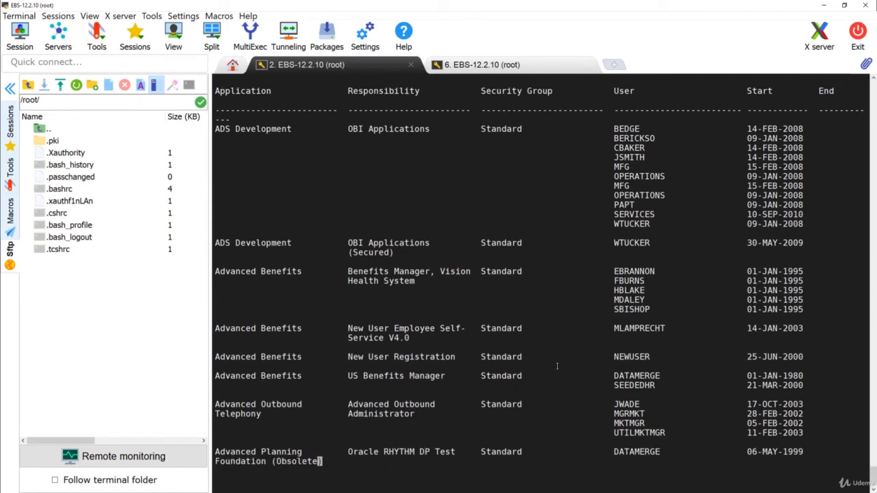
pyautogui.press('Down')
pyautogui.press('Down')
pyautogui.press('Down')
pyautogui.press('Down')
pyautogui.press('Down')
pyautogui.press('Down')
pyautogui.press('Down')
pyautogui.press('Down')
pyautogui.press('Down')
pyautogui.press('Down')
pyautogui.press('Down')
pyautogui.press('Down')
pyautogui.press('Down')
pyautogui.press('Down')
pyautogui.press('Down')
pyautogui.press('Down')
pyautogui.press('Down')
pyautogui.press('Down')
pyautogui.press('Down')
pyautogui.press('Down')
pyautogui.write(':q!')
pyautogui.press('Return')
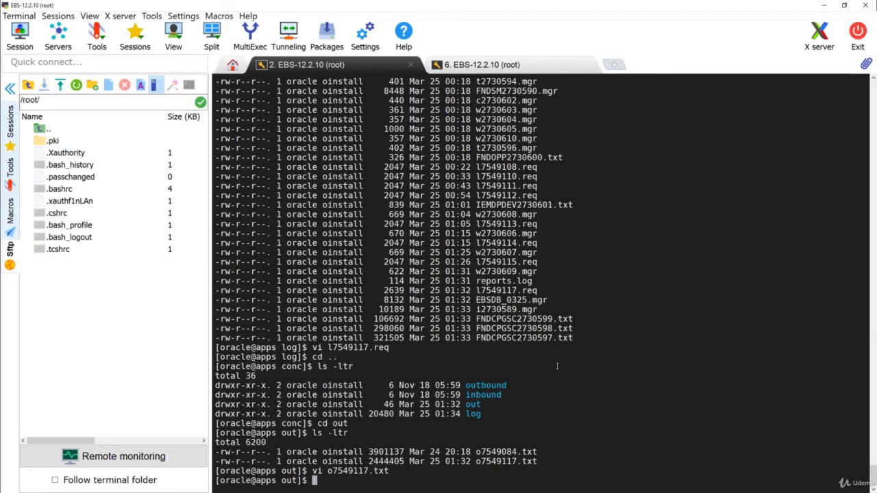